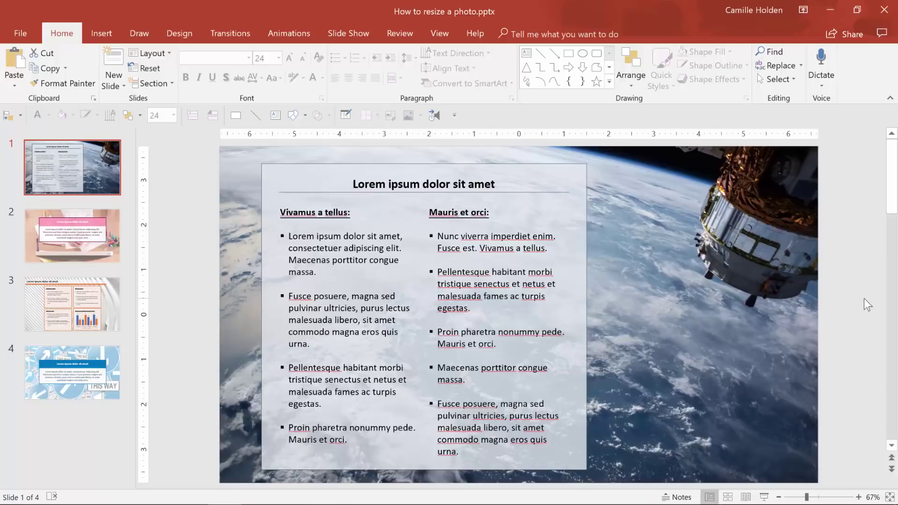
Save a separate copy of the presentation named 'How to resize a photo_comp1.pptx'
{"action": "key", "text": "F12"}
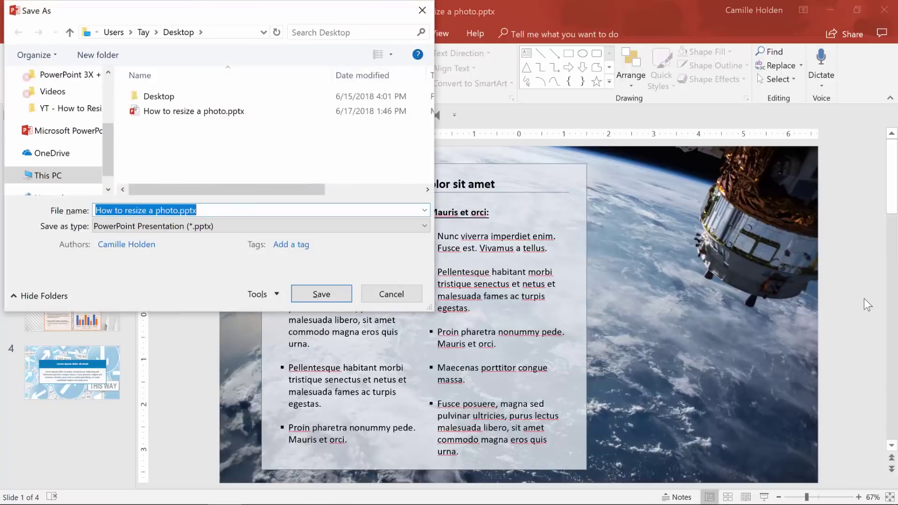
{"action": "left_click", "coordinate": [178, 210]}
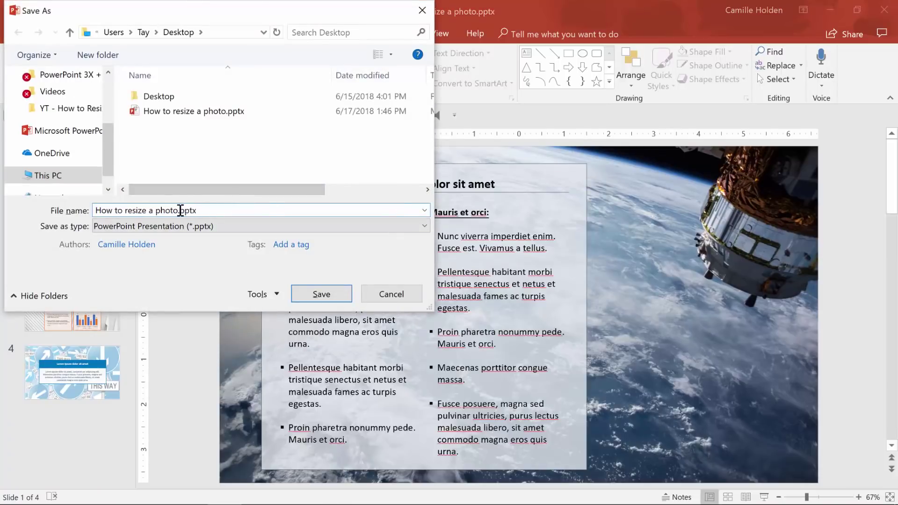
{"action": "type", "text": "_comp1"}
{"action": "left_click", "coordinate": [321, 294]}
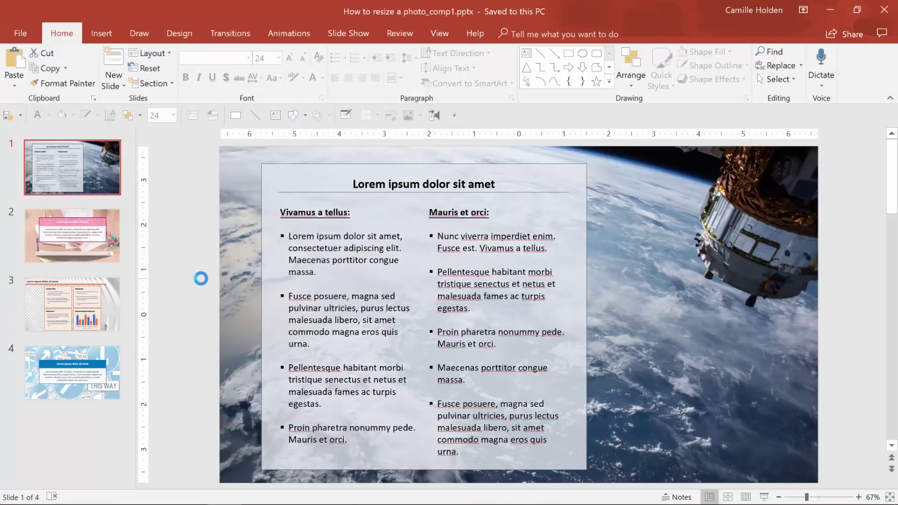
{"action": "left_click", "coordinate": [636, 187]}
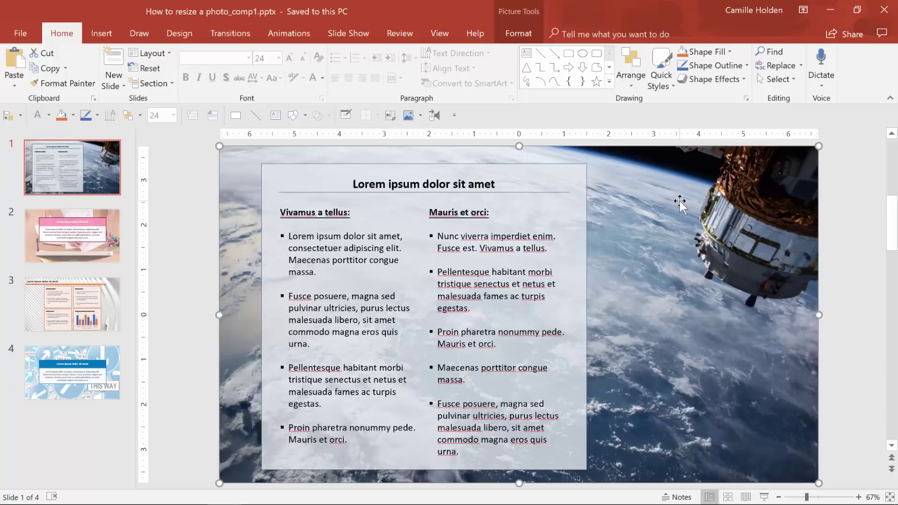
{"action": "left_click", "coordinate": [519, 34]}
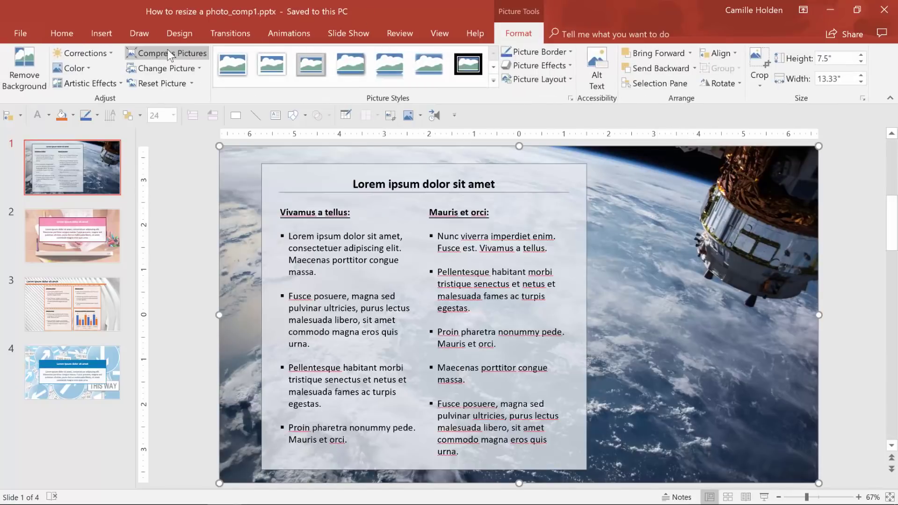
{"action": "left_click", "coordinate": [169, 53]}
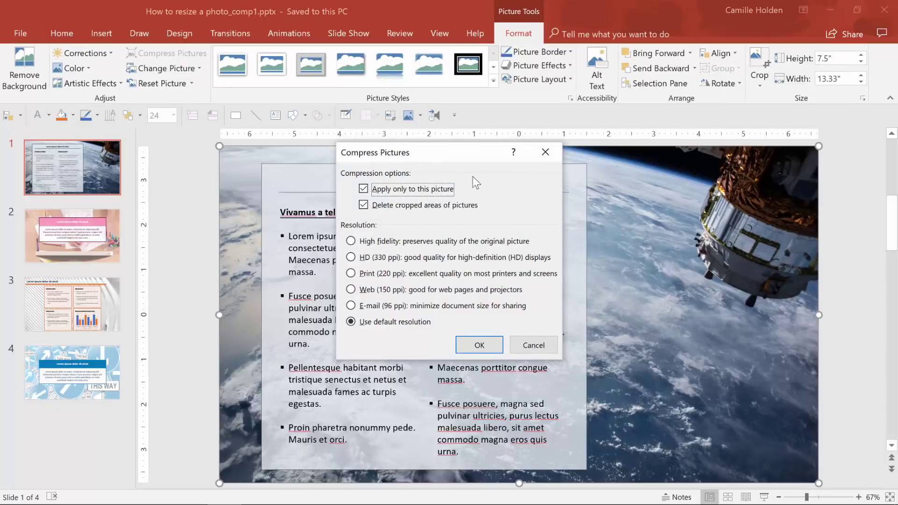
{"action": "left_click", "coordinate": [401, 191]}
{"action": "left_click", "coordinate": [524, 348]}
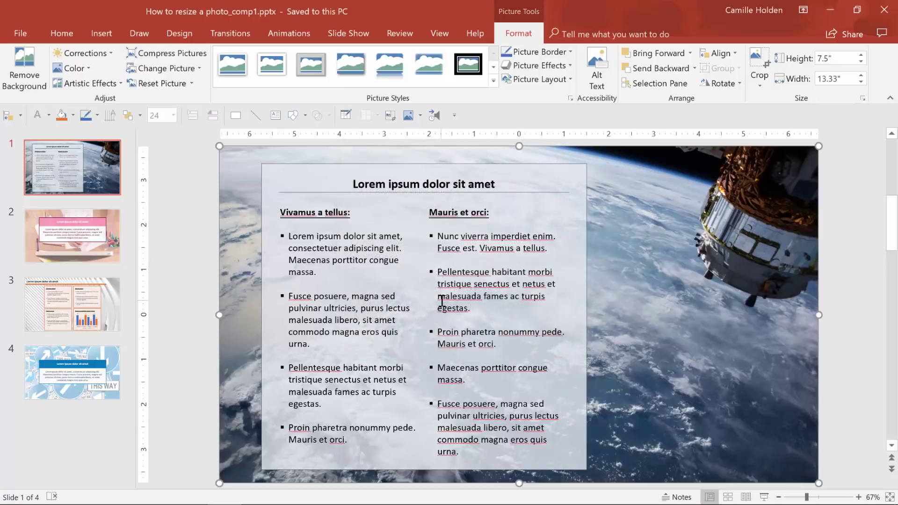
{"action": "scroll", "coordinate": [442, 300], "scroll_direction": "down", "scroll_amount": 2}
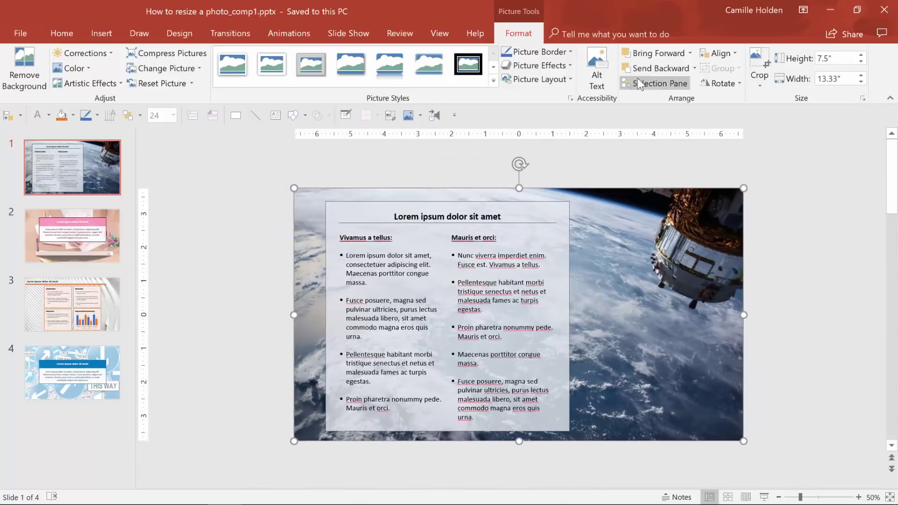
{"action": "left_click", "coordinate": [766, 56]}
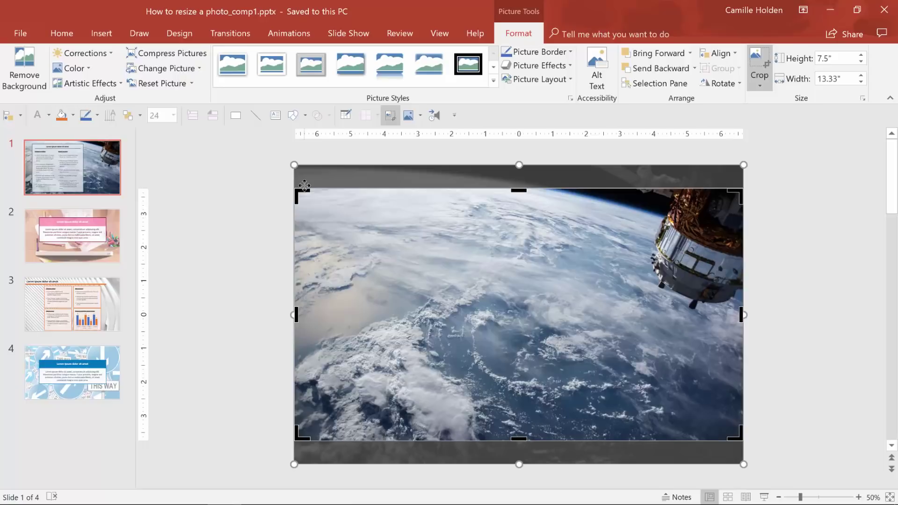
{"action": "left_click", "coordinate": [757, 63]}
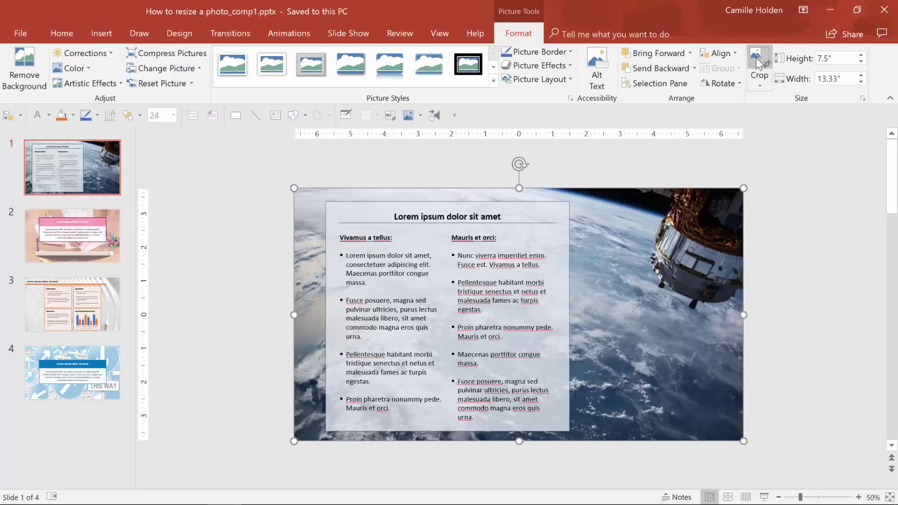
Compress every picture in the comp1 copy to Print (220 ppi), not only the selected one
{"action": "left_click", "coordinate": [154, 54]}
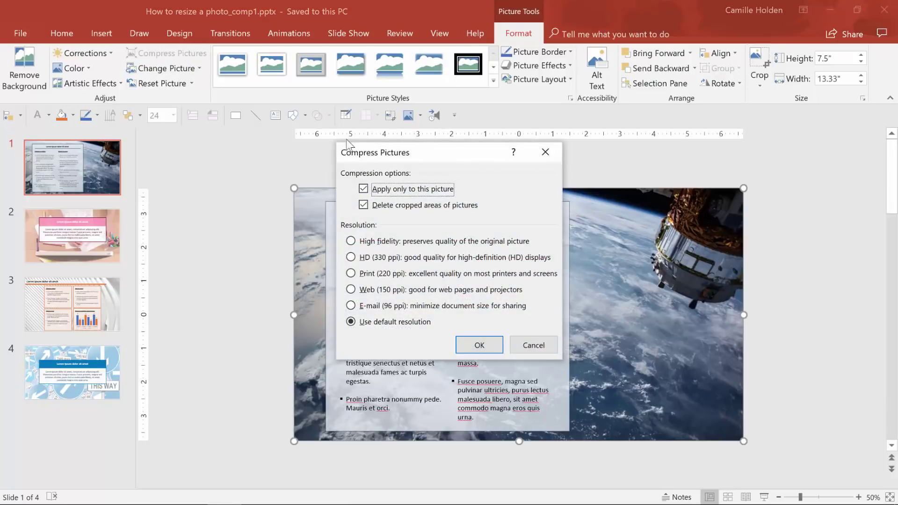
{"action": "left_click", "coordinate": [363, 190]}
{"action": "left_click", "coordinate": [355, 273]}
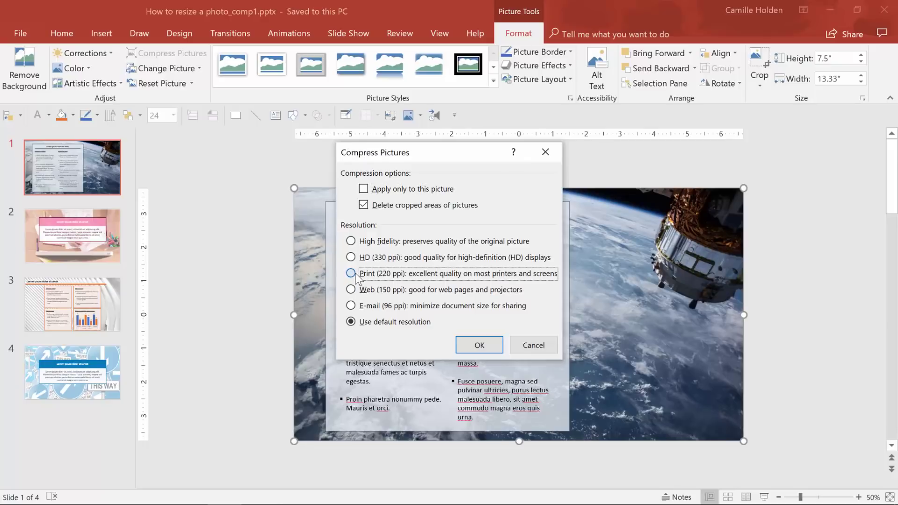
{"action": "left_click", "coordinate": [493, 349]}
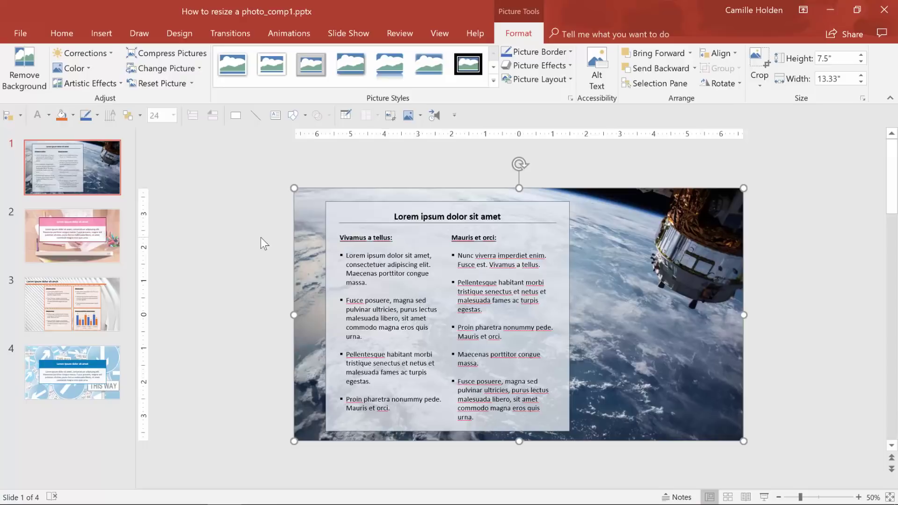
{"action": "key", "text": "ctrl+s"}
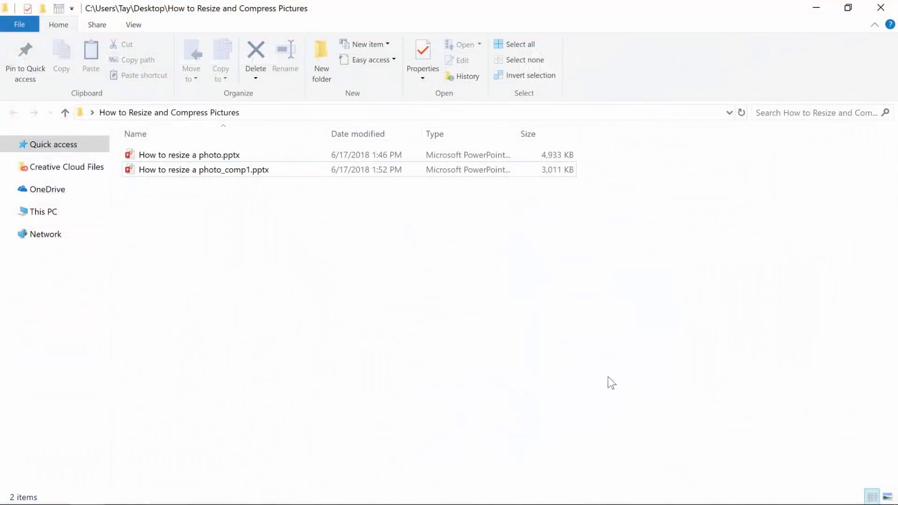
{"action": "left_click", "coordinate": [185, 159]}
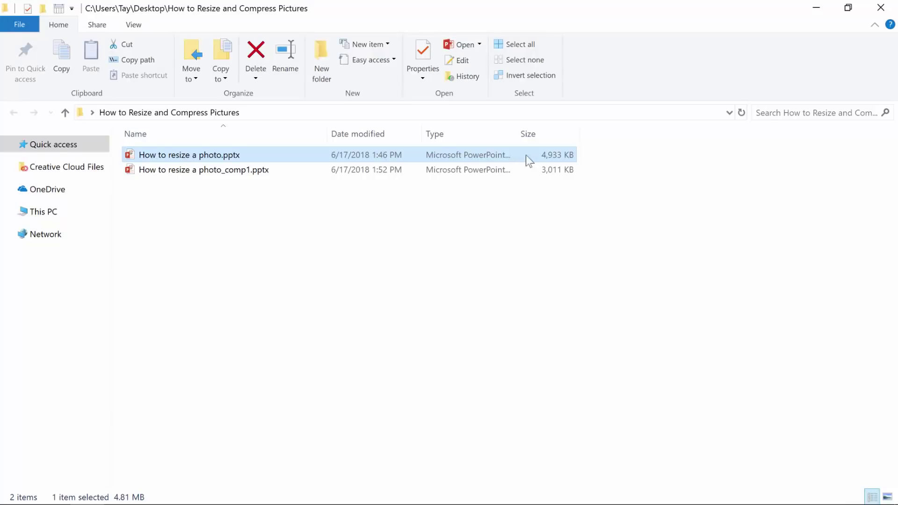
{"action": "left_click", "coordinate": [553, 174]}
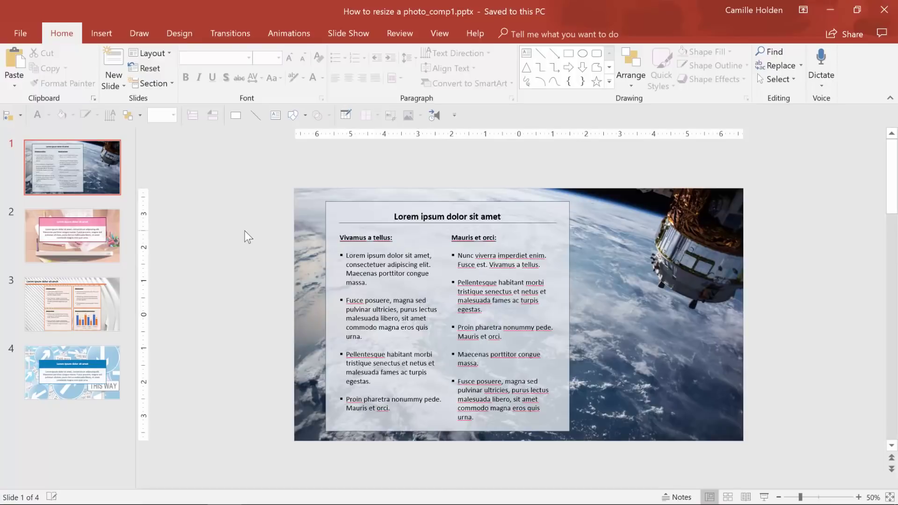
Save another copy with the name changed from comp1 to 'How to resize a photo_comp2.pptx'
{"action": "key", "text": "F12"}
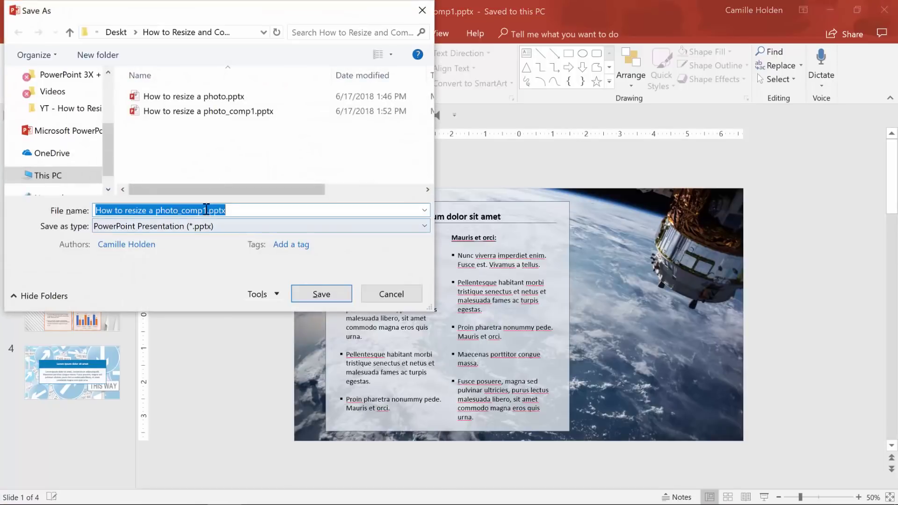
{"action": "key", "text": "Right"}
{"action": "key", "text": "BackSpace"}
{"action": "type", "text": "2"}
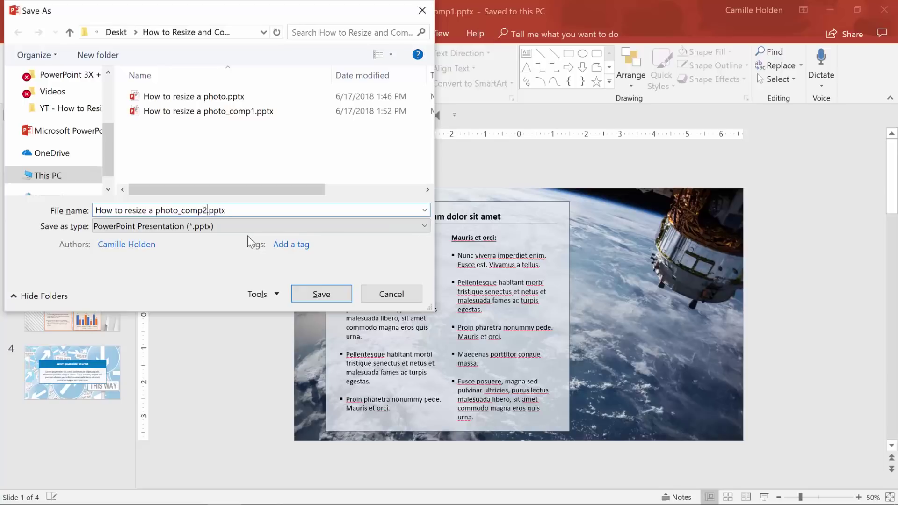
{"action": "left_click", "coordinate": [321, 294]}
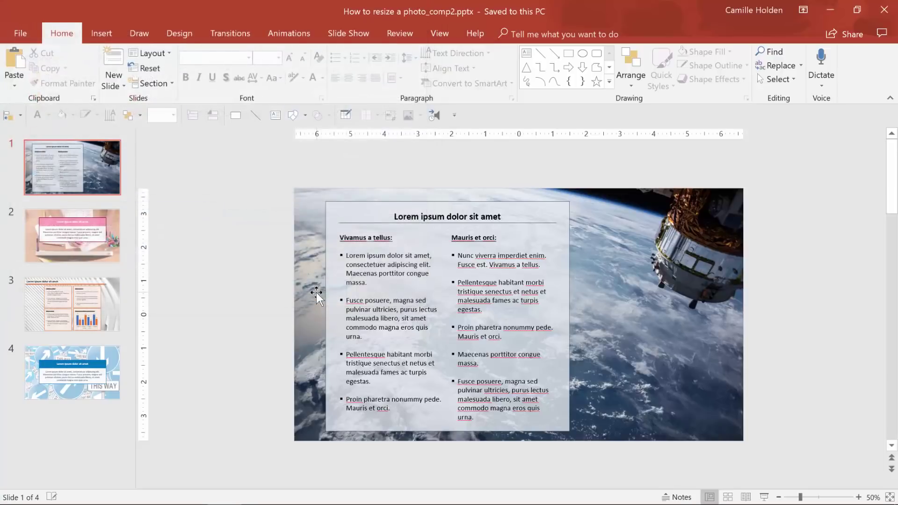
Compress all pictures in comp2 at E-mail (96 ppi) and save the file
{"action": "left_click", "coordinate": [596, 227]}
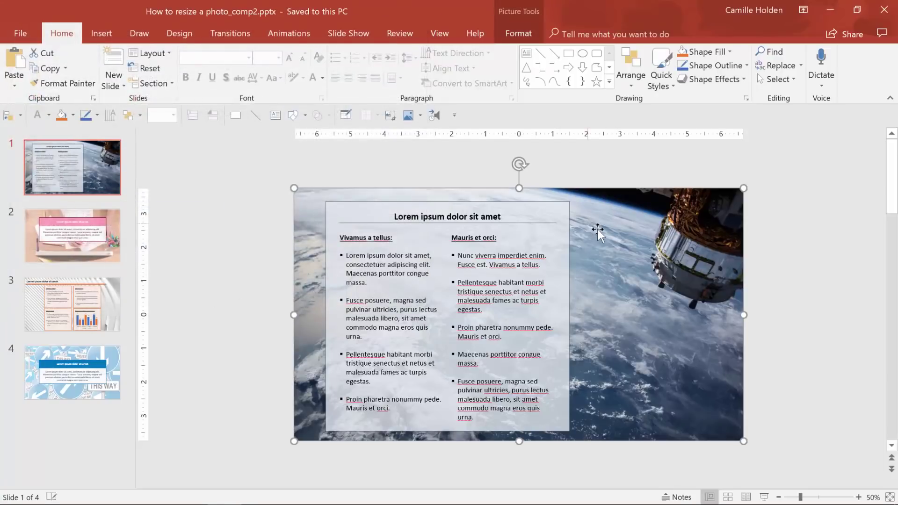
{"action": "left_click", "coordinate": [524, 31]}
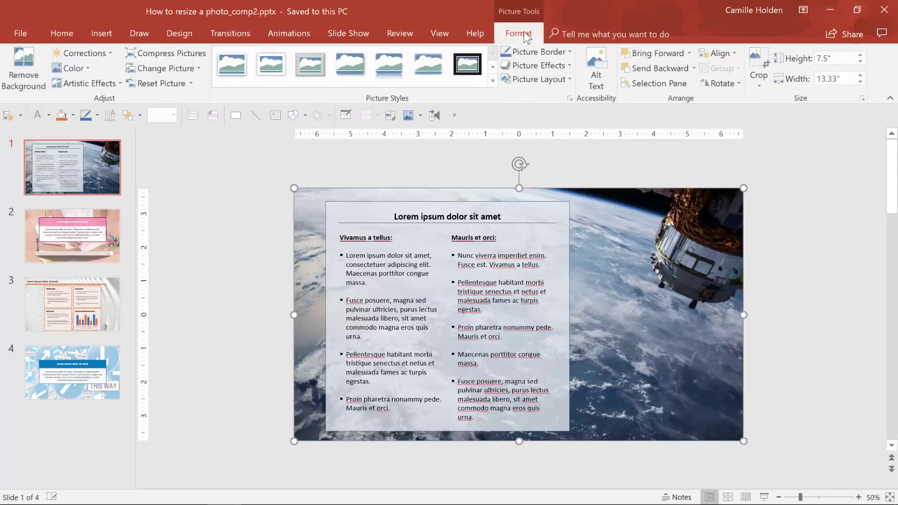
{"action": "left_click", "coordinate": [175, 56]}
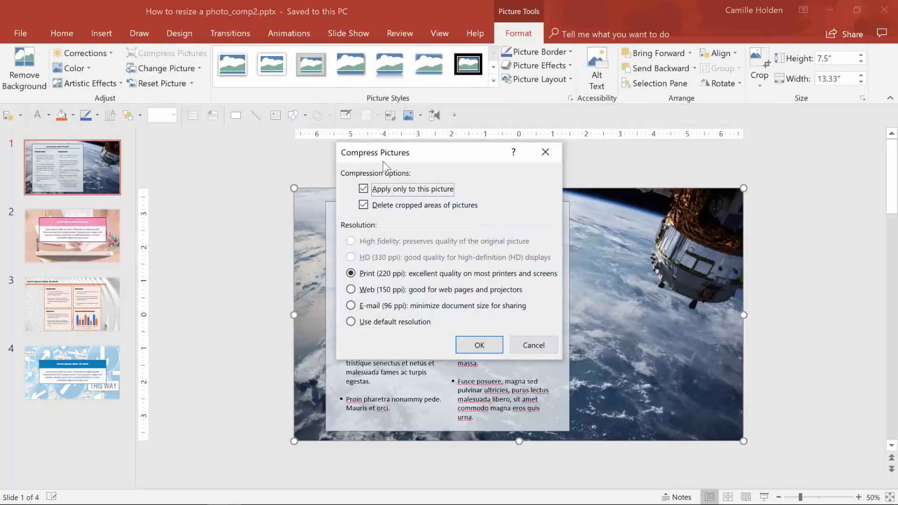
{"action": "left_click", "coordinate": [360, 308]}
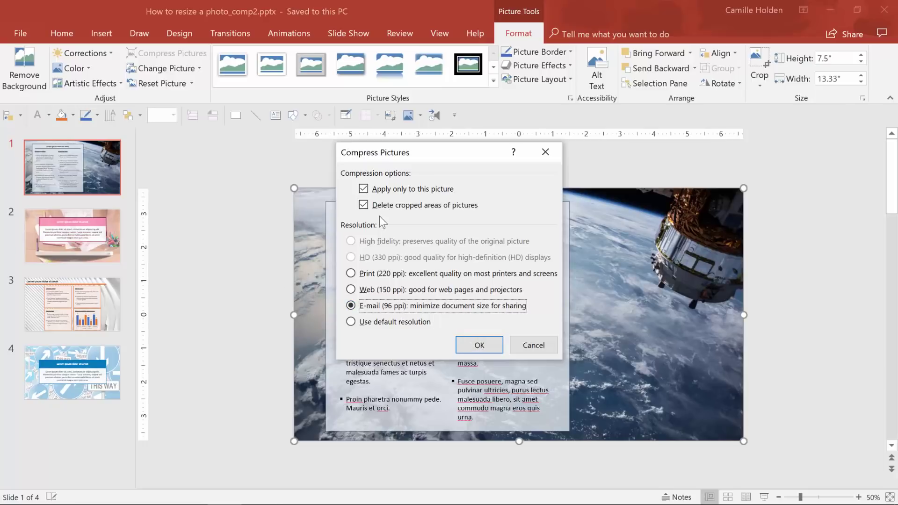
{"action": "left_click", "coordinate": [364, 191]}
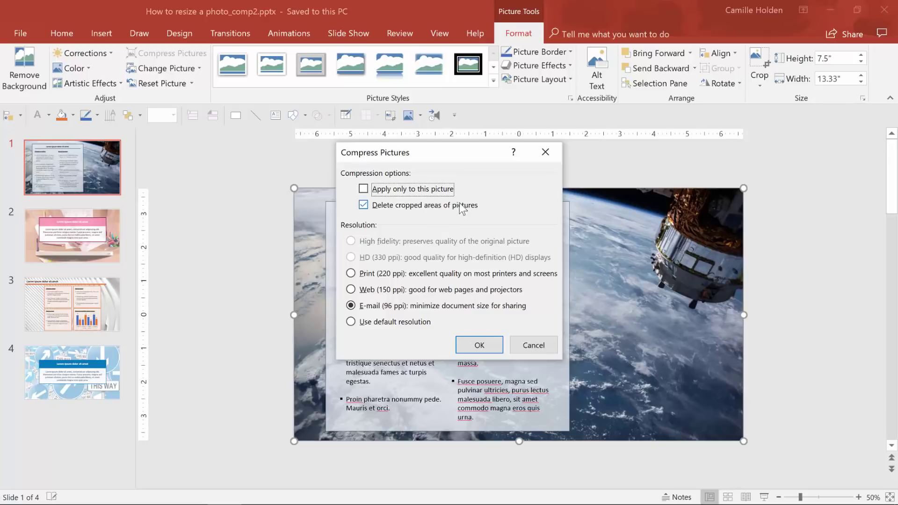
{"action": "left_click", "coordinate": [481, 349]}
{"action": "key", "text": "ctrl+s"}
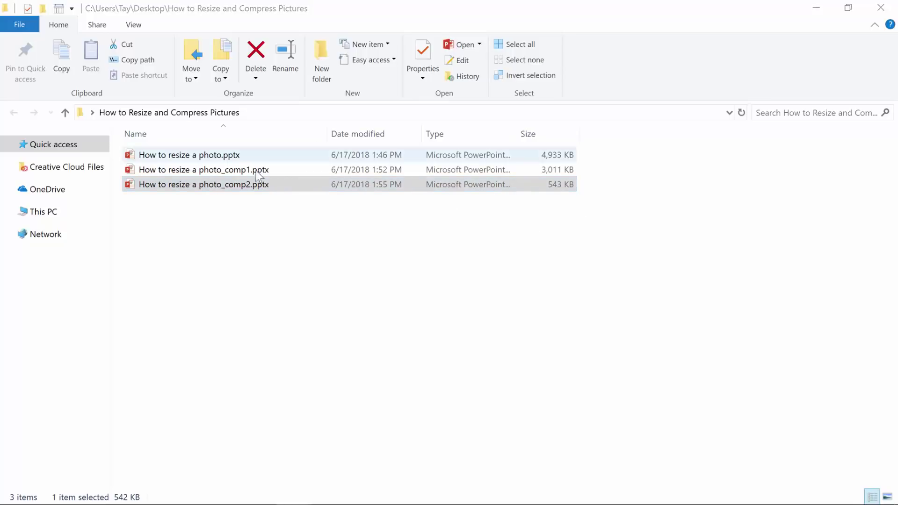
Reopen the 543 KB comp2 presentation from its File Explorer folder listing
{"action": "double_click", "coordinate": [229, 185]}
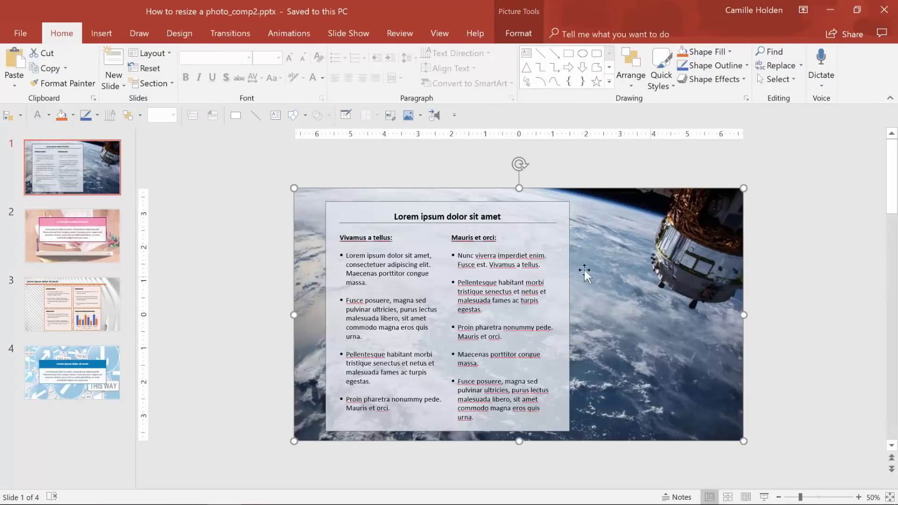
Review comp2's slides 2, 4, 2 and 1, then bring the presentation folder forward
{"action": "left_click", "coordinate": [75, 251]}
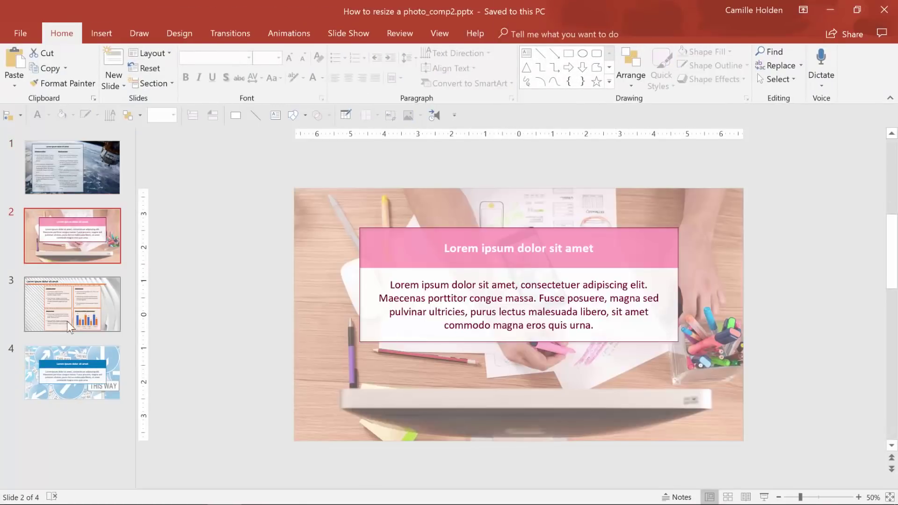
{"action": "left_click", "coordinate": [76, 354]}
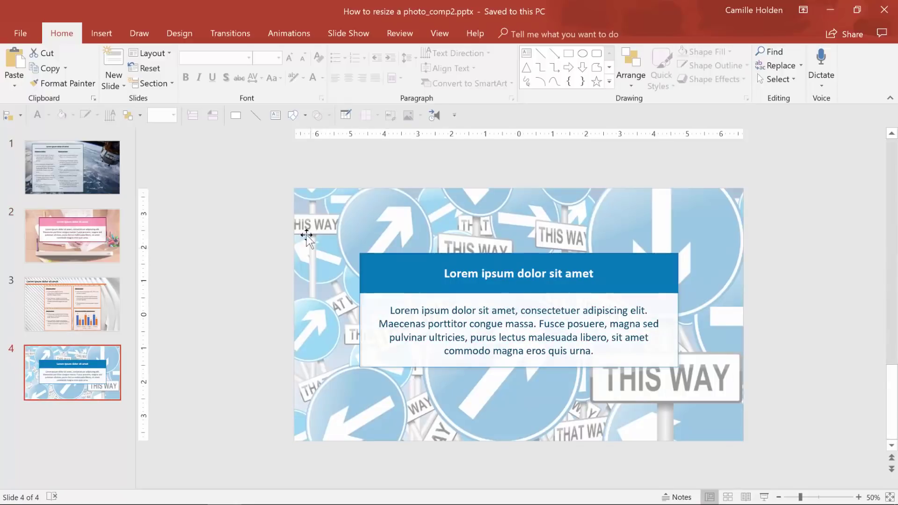
{"action": "left_click", "coordinate": [61, 232]}
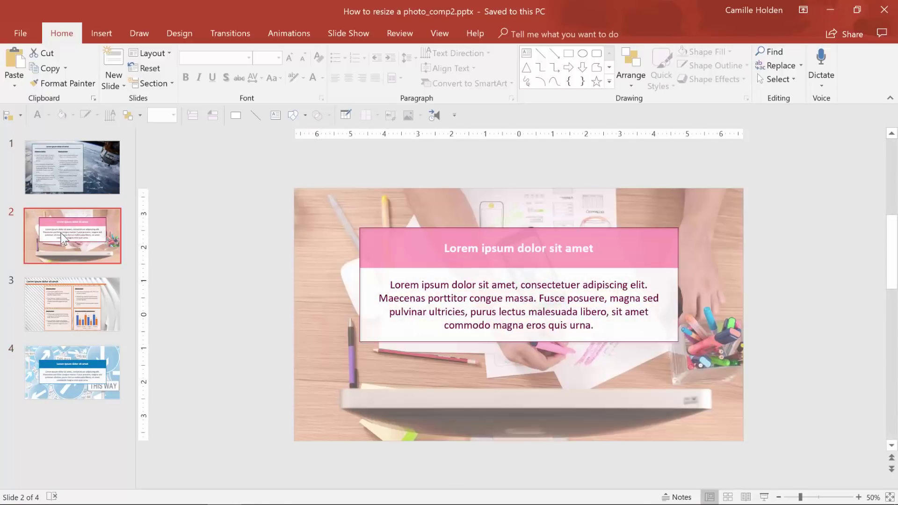
{"action": "left_click", "coordinate": [83, 182]}
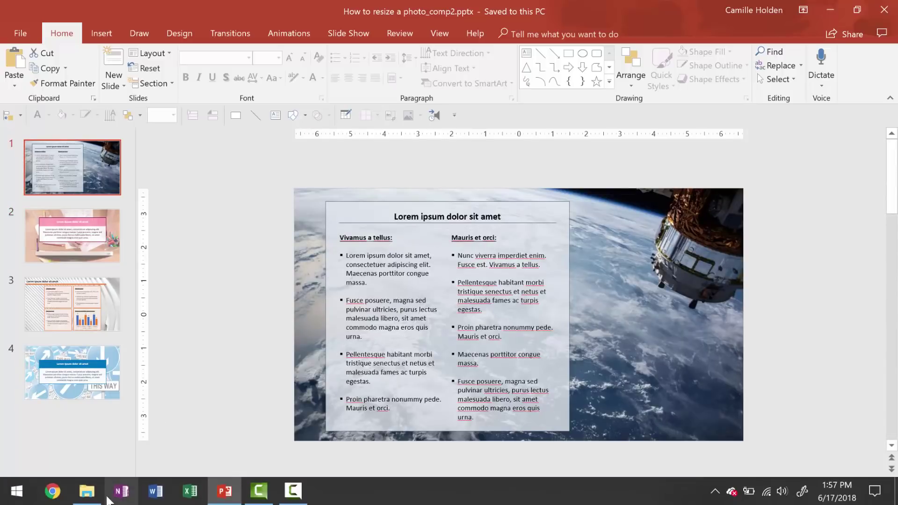
{"action": "left_click", "coordinate": [87, 500]}
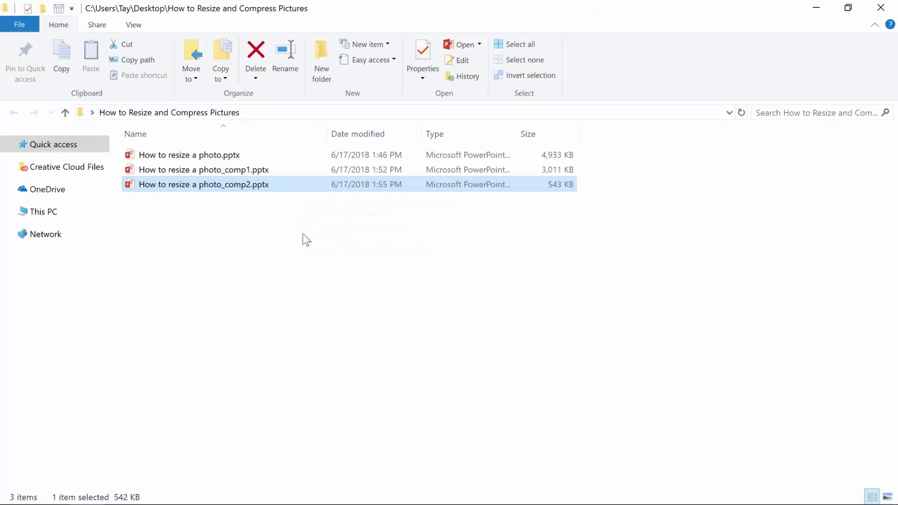
{"action": "left_click", "coordinate": [239, 169]}
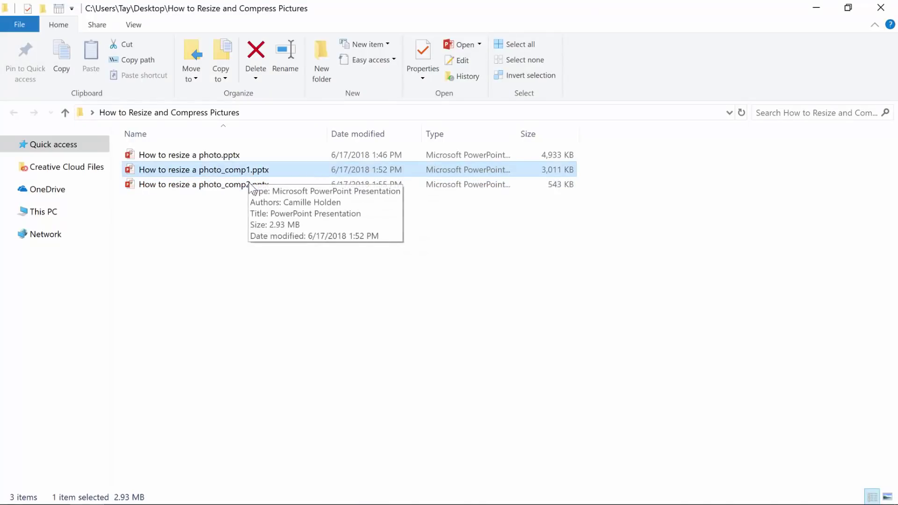
{"action": "left_click", "coordinate": [308, 236]}
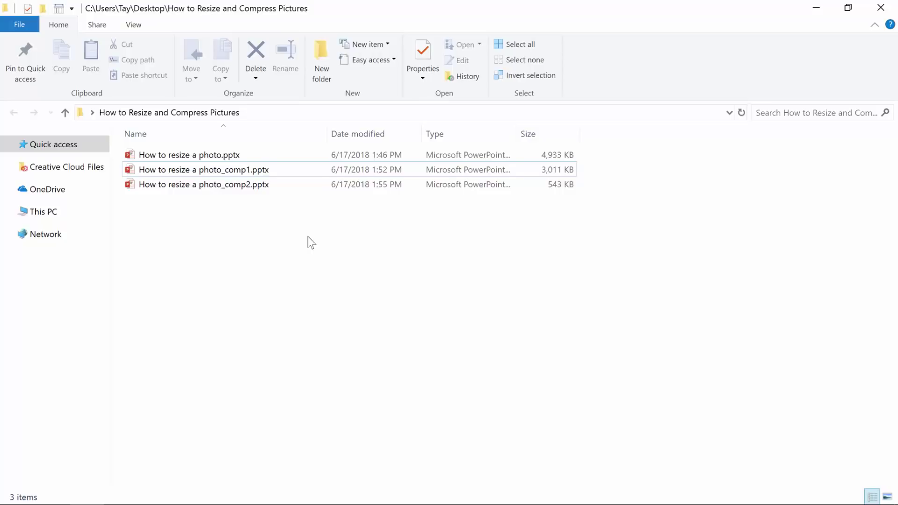
{"action": "left_click", "coordinate": [222, 158]}
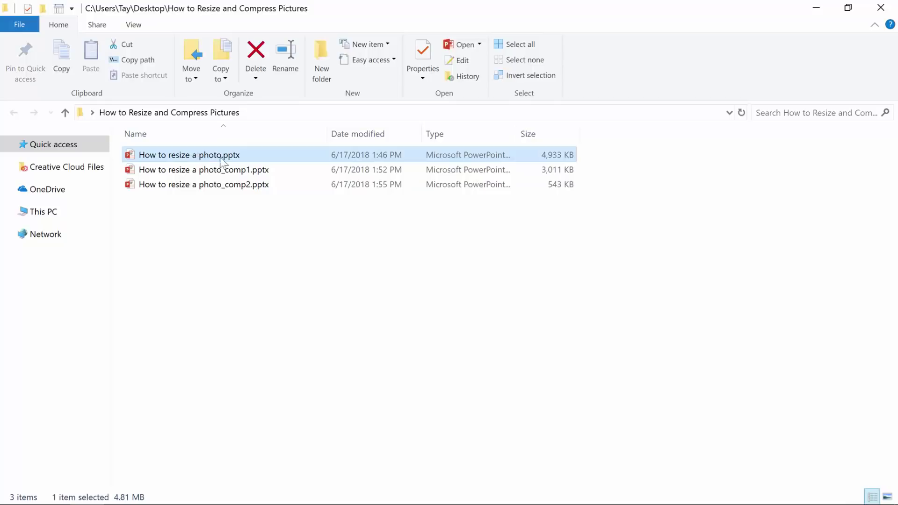
Copy the original presentation and paste a duplicate into the same folder
{"action": "right_click", "coordinate": [225, 153]}
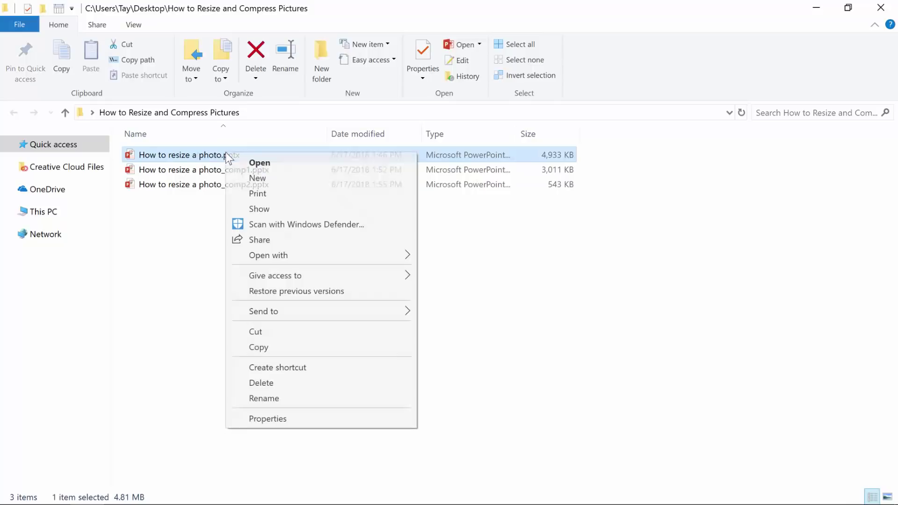
{"action": "left_click", "coordinate": [290, 350]}
{"action": "right_click", "coordinate": [210, 249]}
{"action": "left_click", "coordinate": [287, 350]}
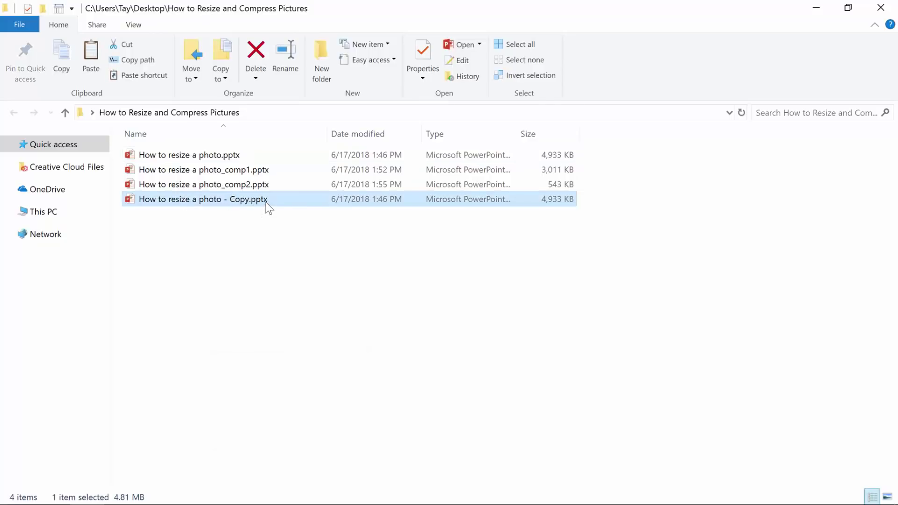
Rename the duplicate's extension from .pptx to .zip and confirm the change
{"action": "left_click", "coordinate": [270, 199]}
{"action": "left_click", "coordinate": [270, 201]}
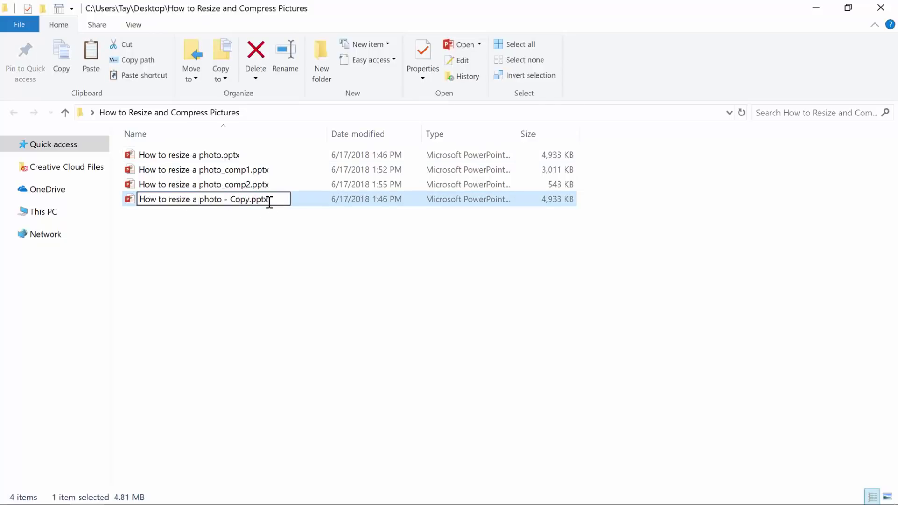
{"action": "key", "text": "BackSpace"}
{"action": "key", "text": "BackSpace"}
{"action": "key", "text": "BackSpace"}
{"action": "key", "text": "BackSpace"}
{"action": "type", "text": "zip"}
{"action": "key", "text": "Return"}
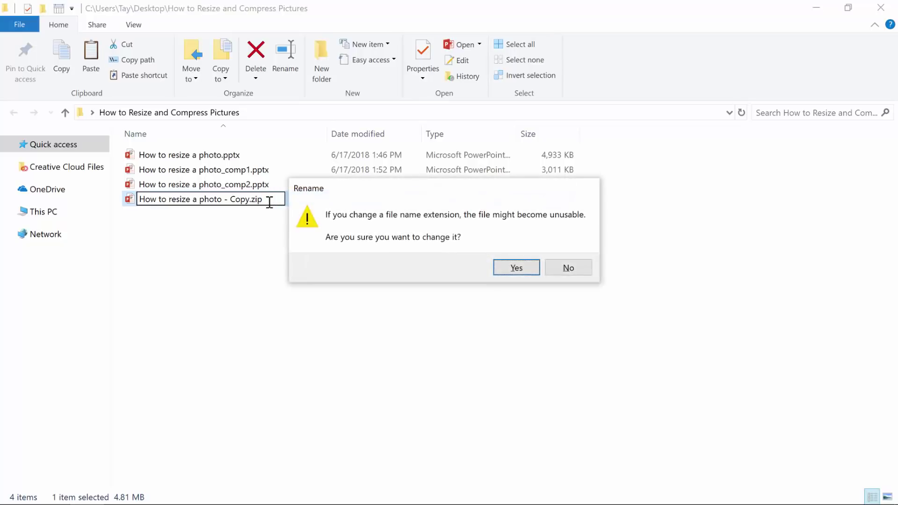
{"action": "left_click", "coordinate": [512, 268]}
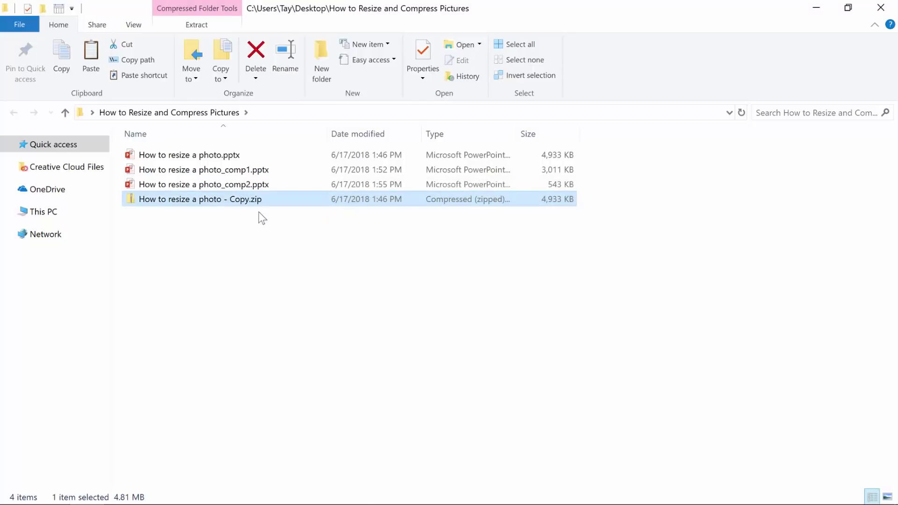
Open the zipped copy and browse into its ppt\media folder of embedded images
{"action": "double_click", "coordinate": [207, 198]}
{"action": "double_click", "coordinate": [149, 183]}
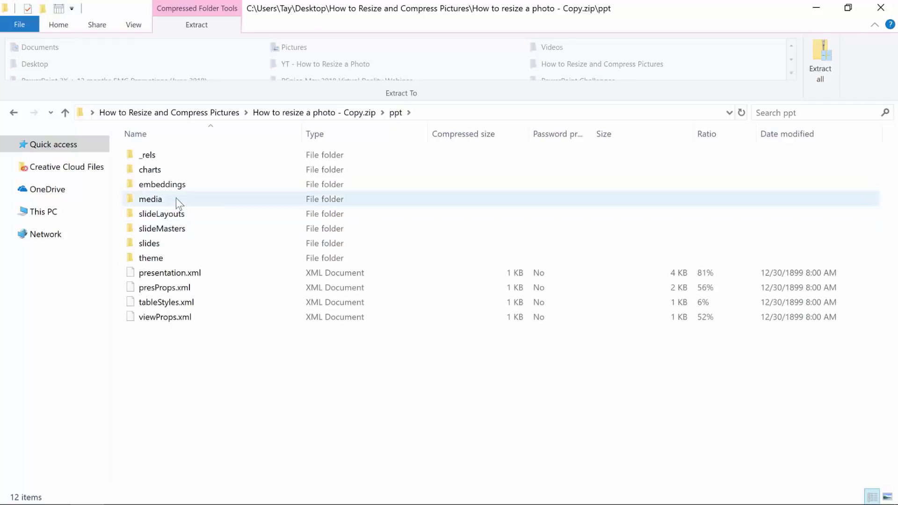
{"action": "left_click", "coordinate": [176, 198]}
{"action": "double_click", "coordinate": [176, 198]}
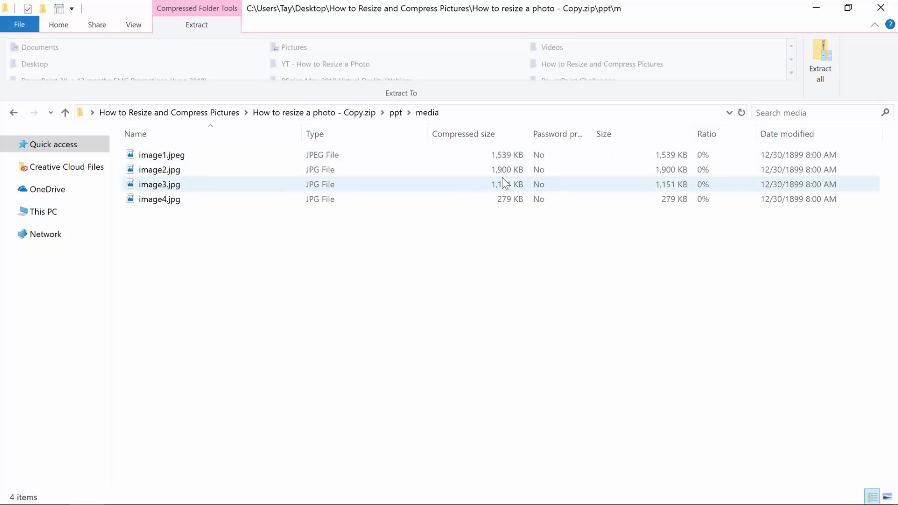
Check image1.jpeg's size, then select all four images to see their 4.75 MB total
{"action": "left_click", "coordinate": [202, 154]}
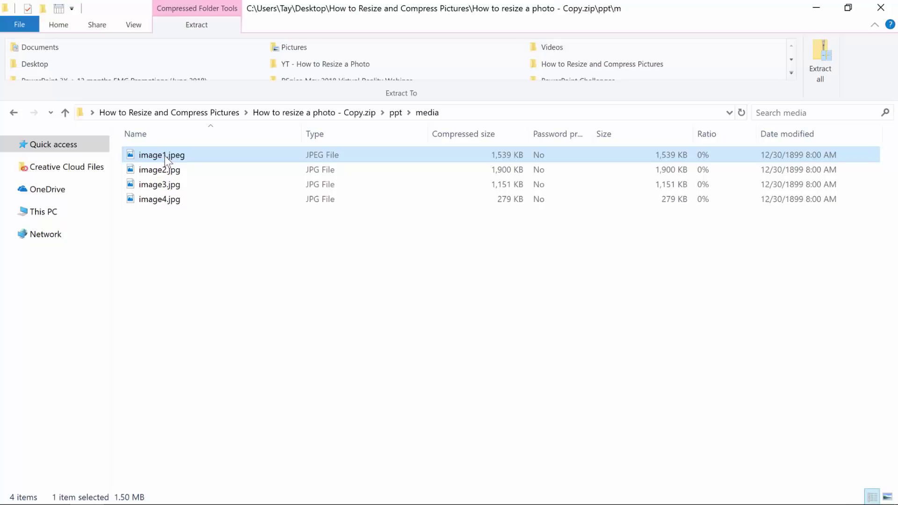
{"action": "left_click_drag", "start_coordinate": [189, 245], "coordinate": [163, 128]}
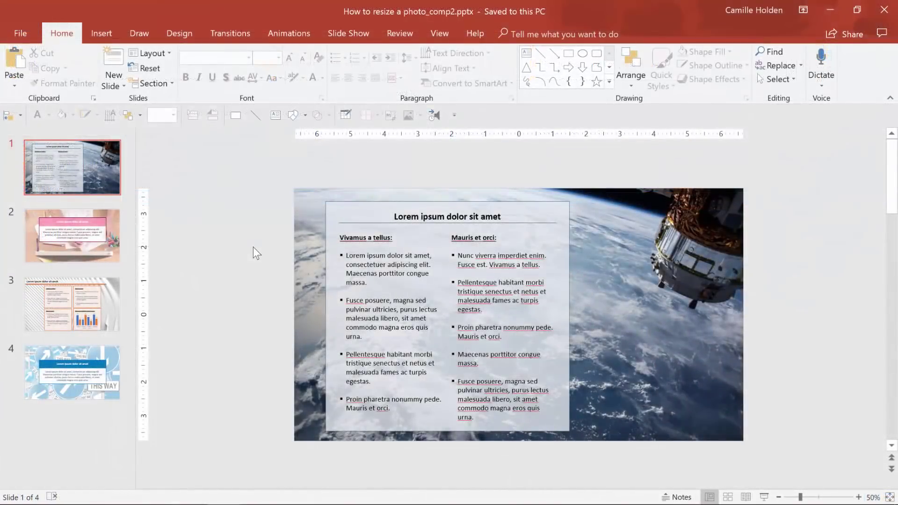
Select the background photo on slide 1 and on the following comp2 slides
{"action": "left_click", "coordinate": [313, 260]}
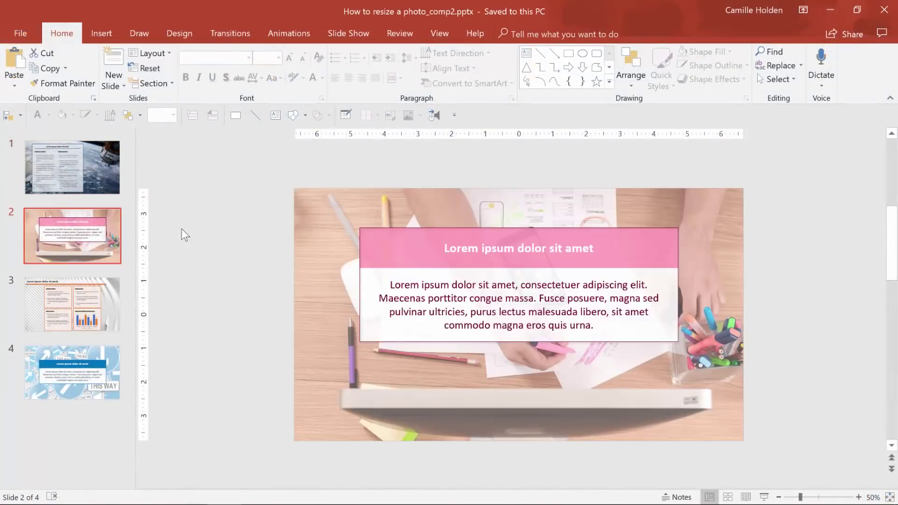
{"action": "left_click", "coordinate": [311, 297]}
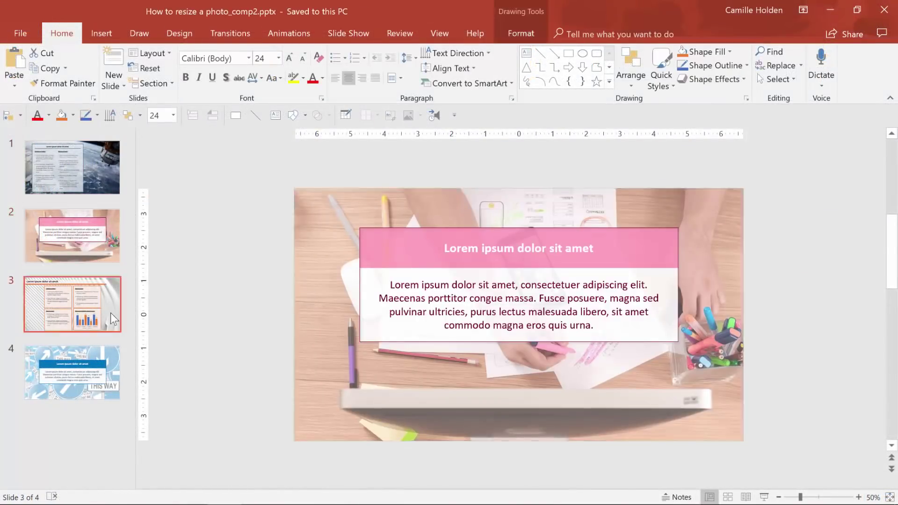